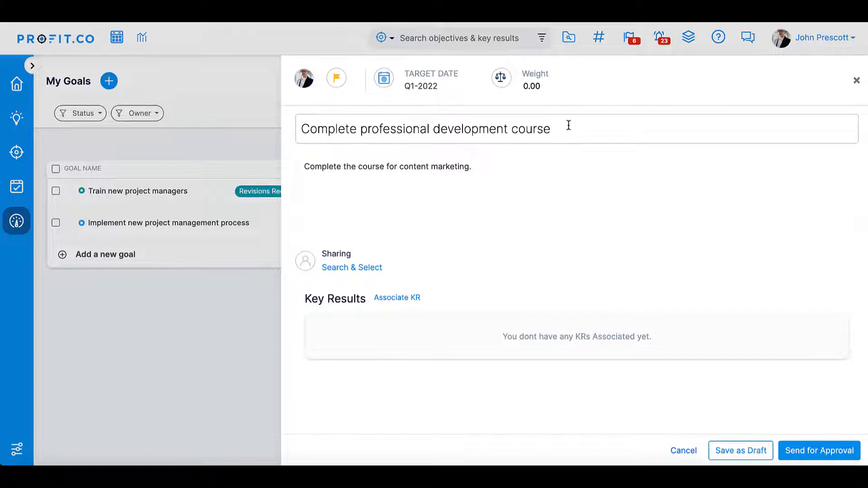
Send the "Complete professional development course" goal for approval
key("BackSpace")
key("BackSpace")
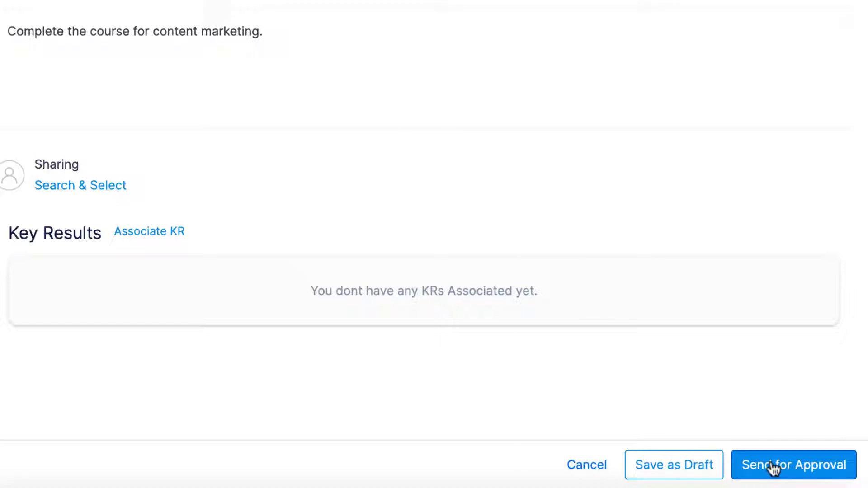
left_click(762, 474)
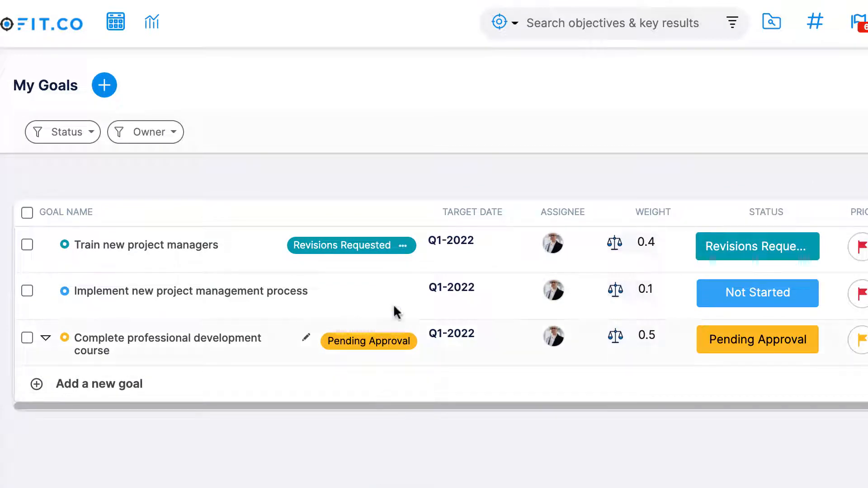
Read the revision request on the "Train new project managers" goal and save the goal's name from inline editing
left_click(403, 246)
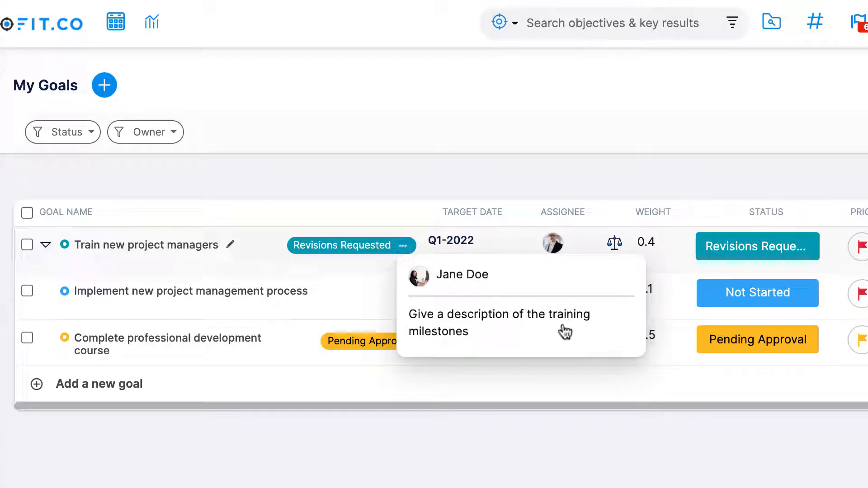
left_click(230, 245)
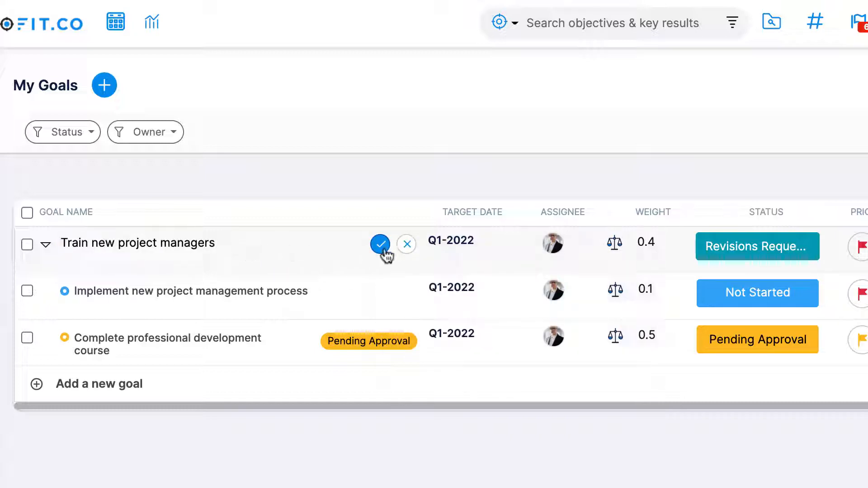
left_click(383, 248)
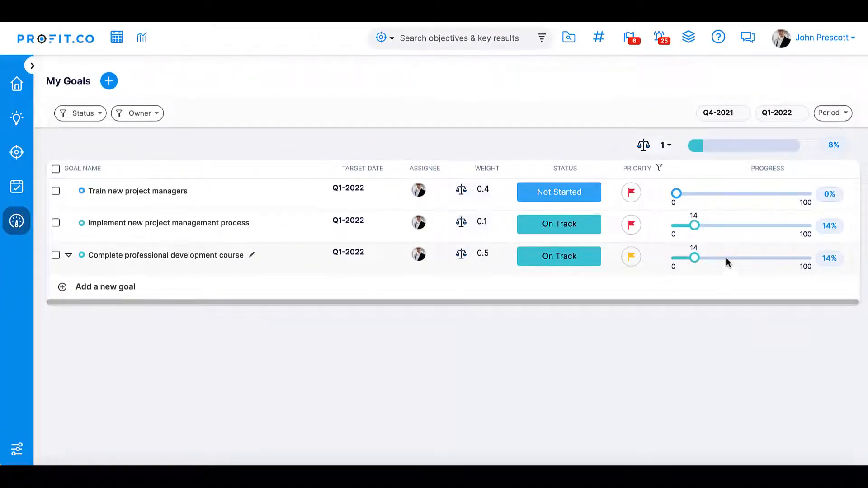
Check in "Train new project managers" at 18 with status At Risk and comment "5 project managers were unable to attend the first training session"
left_click_drag(677, 194, 701, 194)
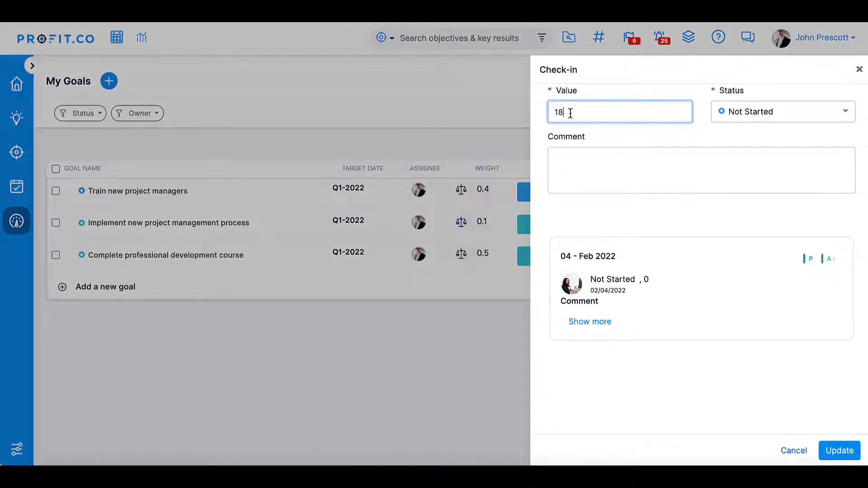
left_click(778, 116)
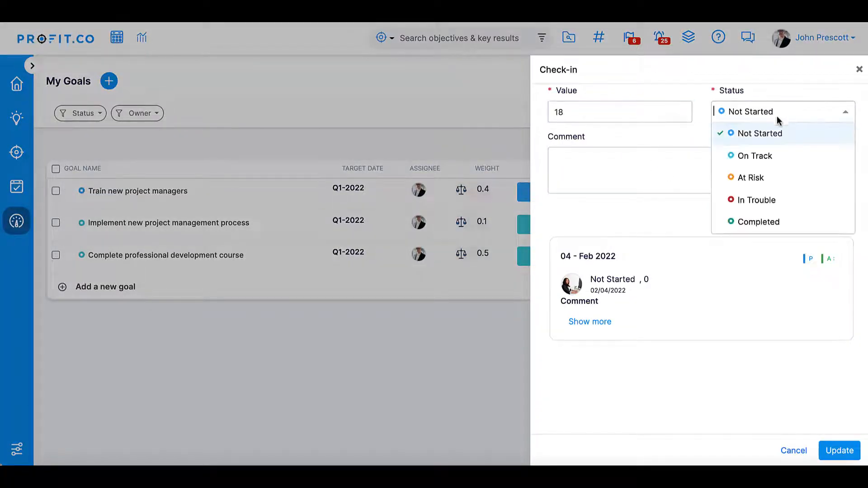
left_click(772, 176)
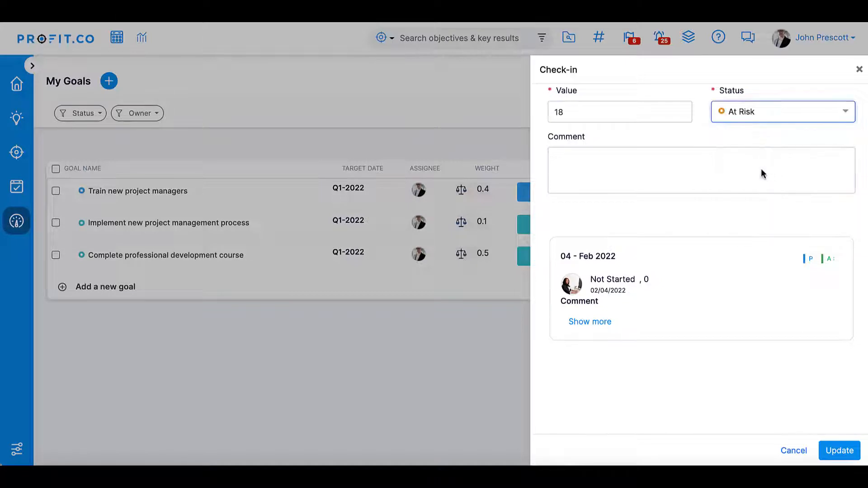
left_click(640, 163)
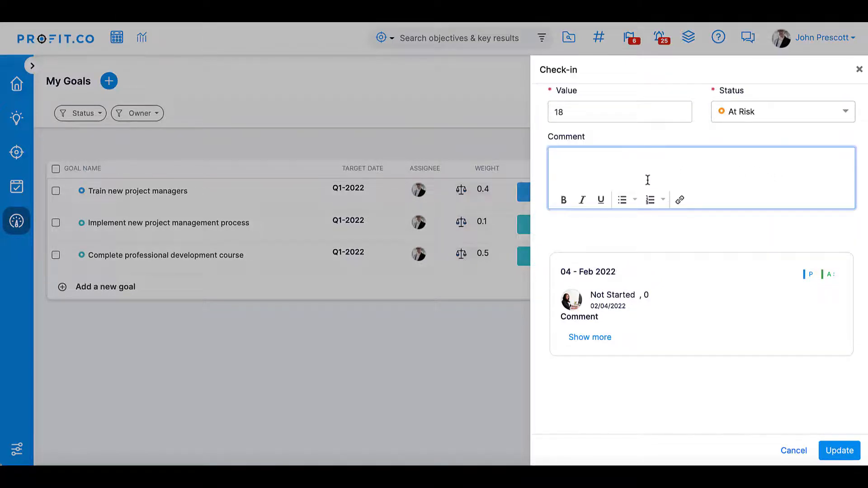
type("5 project managers were unabl")
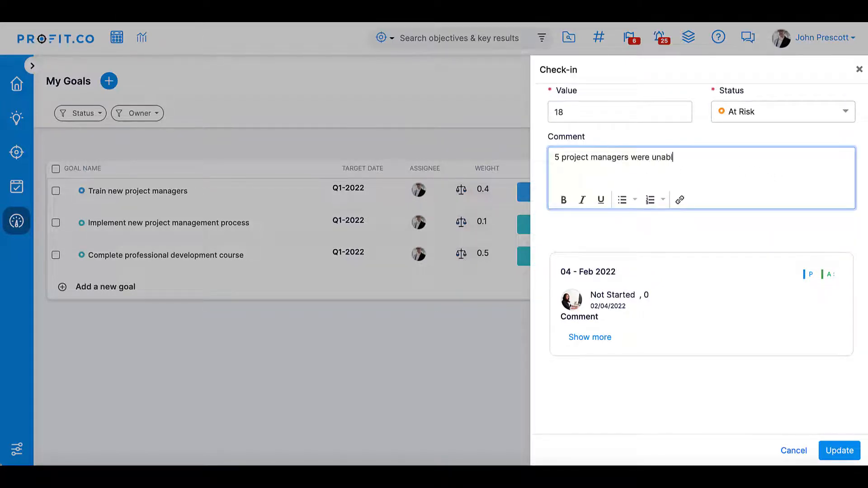
type("e to attend the first training session")
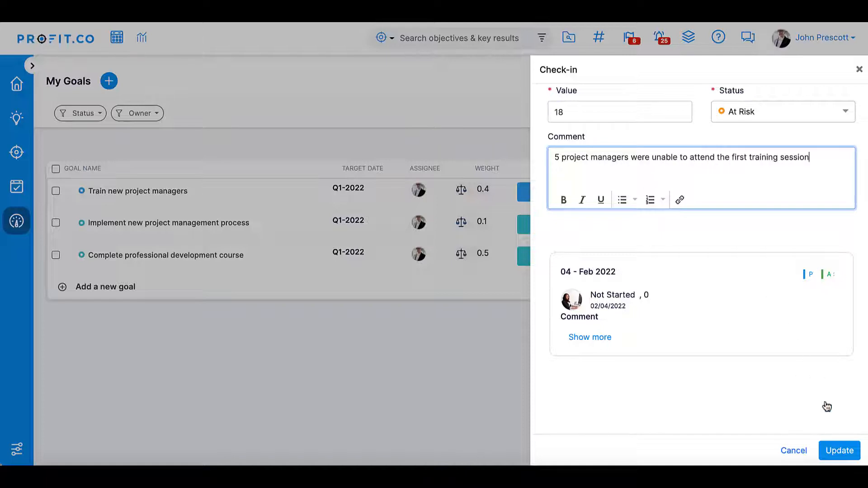
left_click(840, 451)
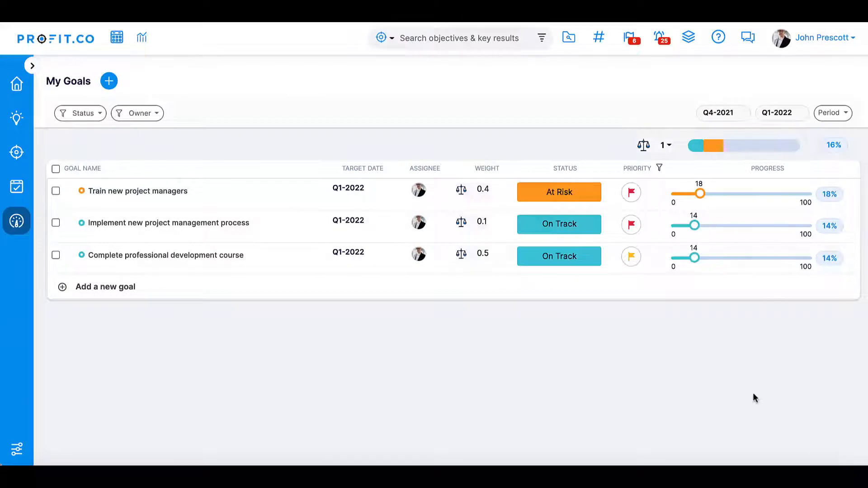
Set the status of "Complete professional development course" to At Risk and send the goal's deletion for approval
left_click(542, 264)
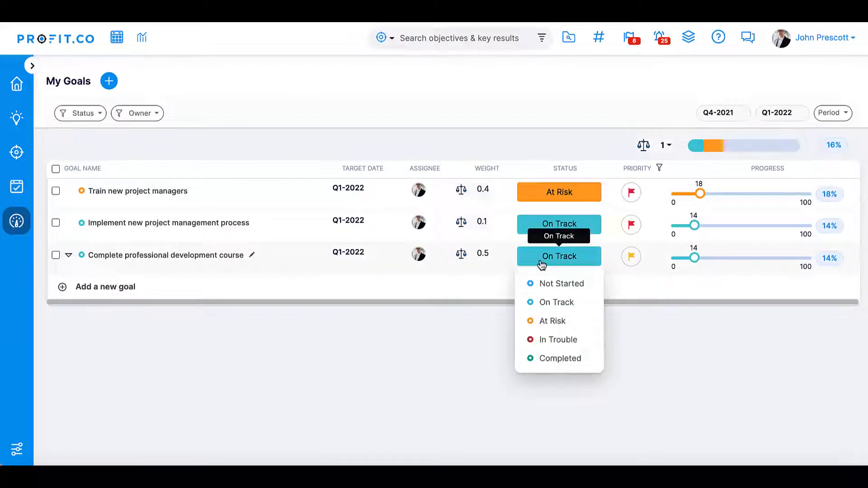
left_click(552, 321)
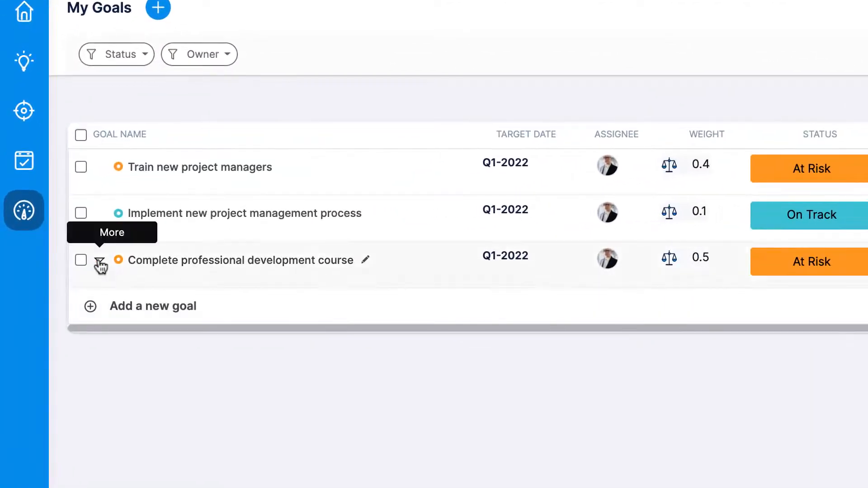
left_click(99, 263)
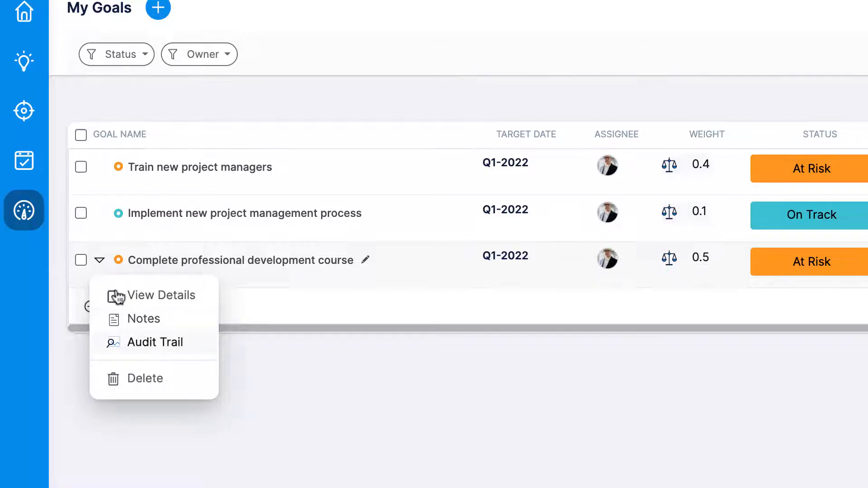
left_click(146, 379)
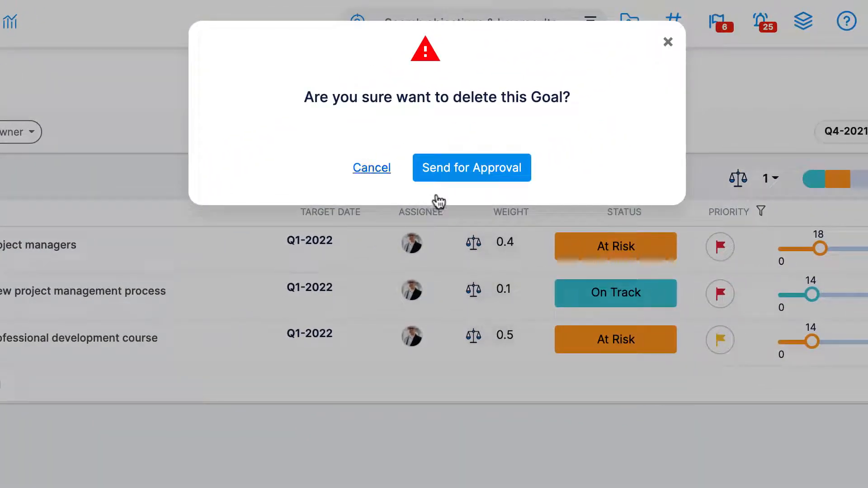
left_click(519, 171)
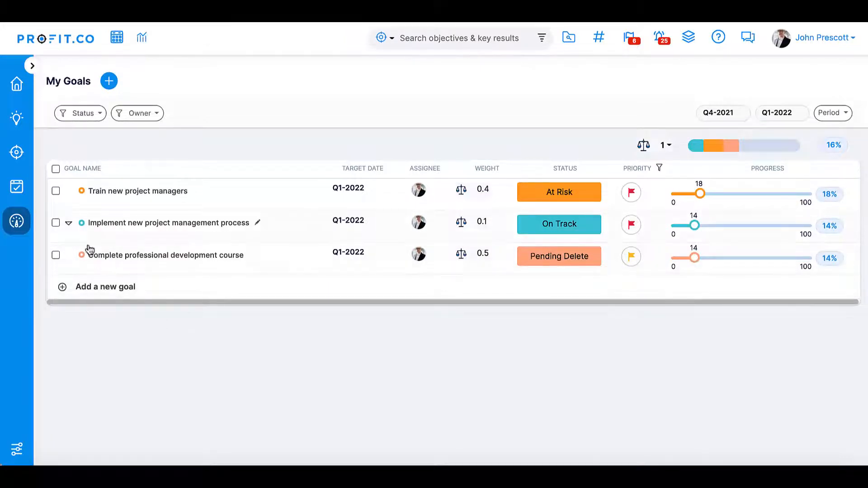
Add the note "Project management process is available in the meeting action item list" to the "Implement new project management process" goal
left_click(68, 225)
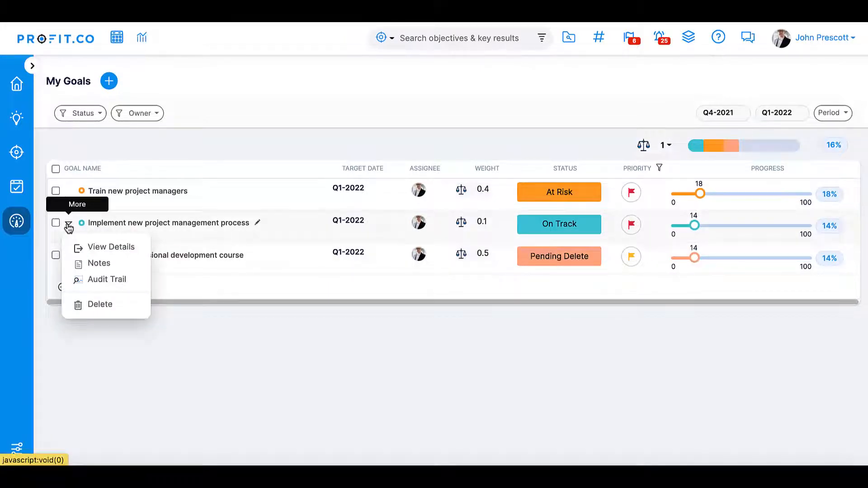
left_click(97, 267)
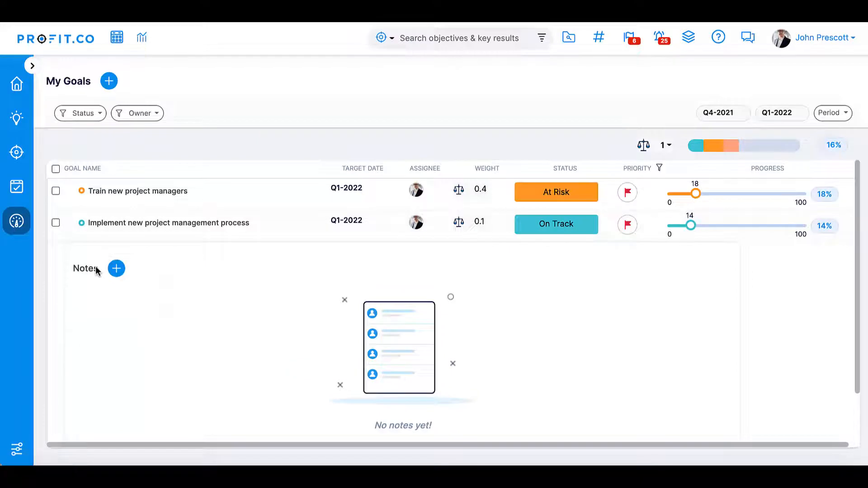
left_click(116, 269)
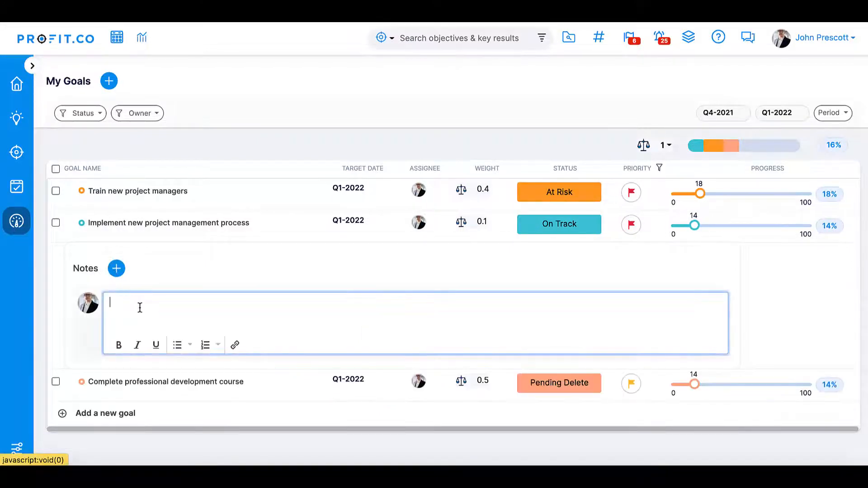
type("Projec")
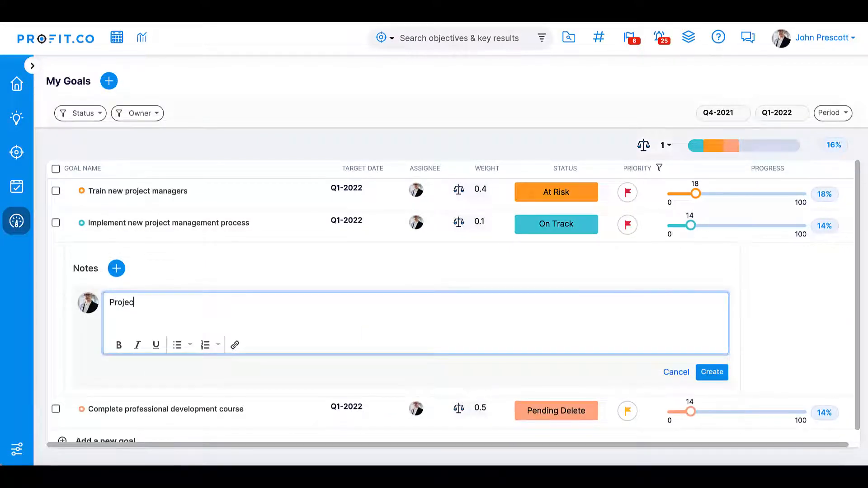
type("t management proce")
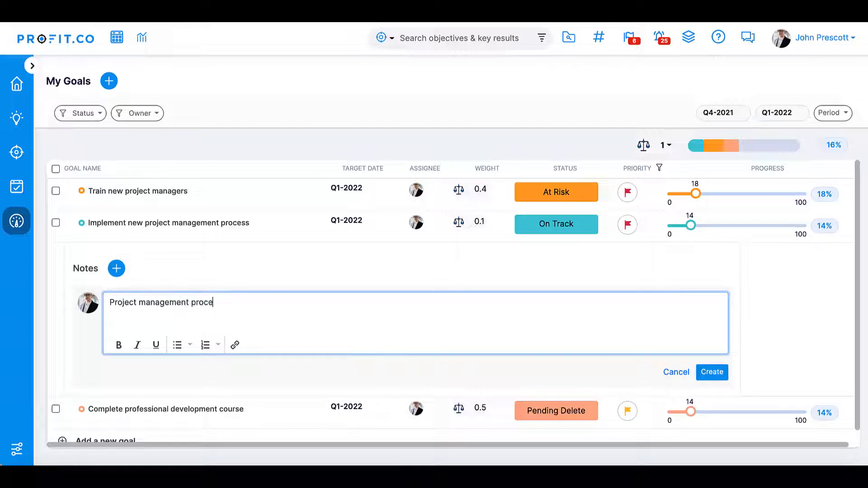
type("ss is available in")
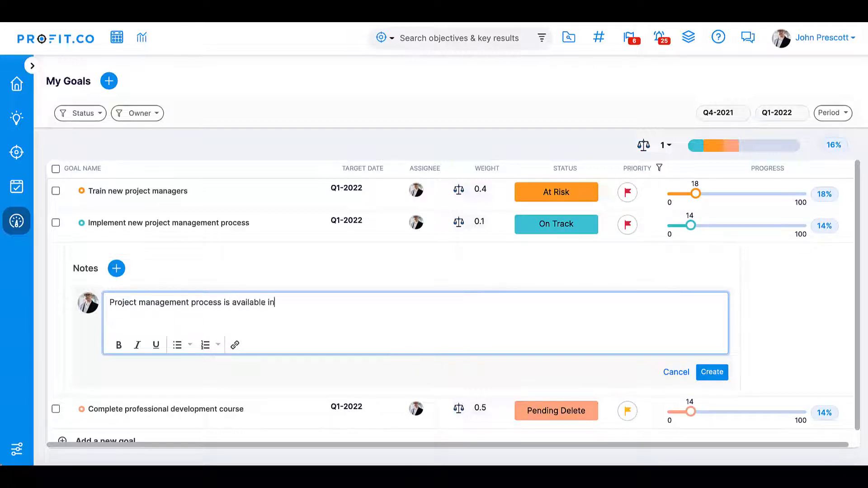
type(" the meeting actio")
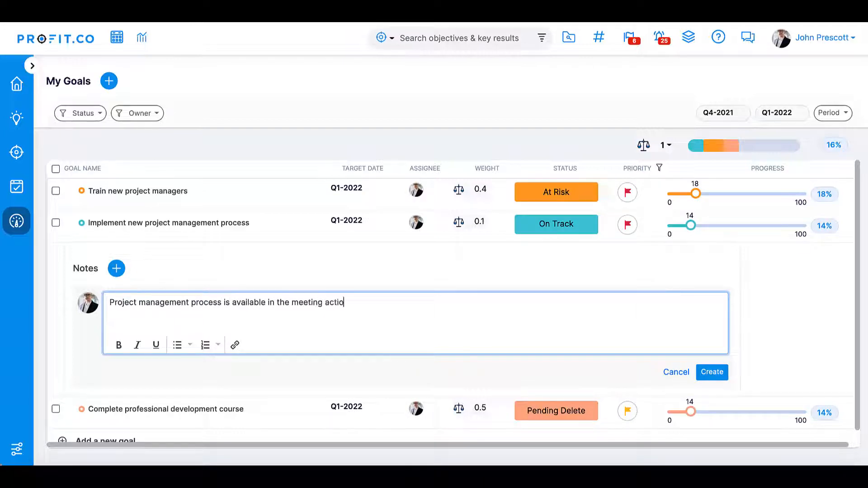
type("n item list")
left_click(710, 371)
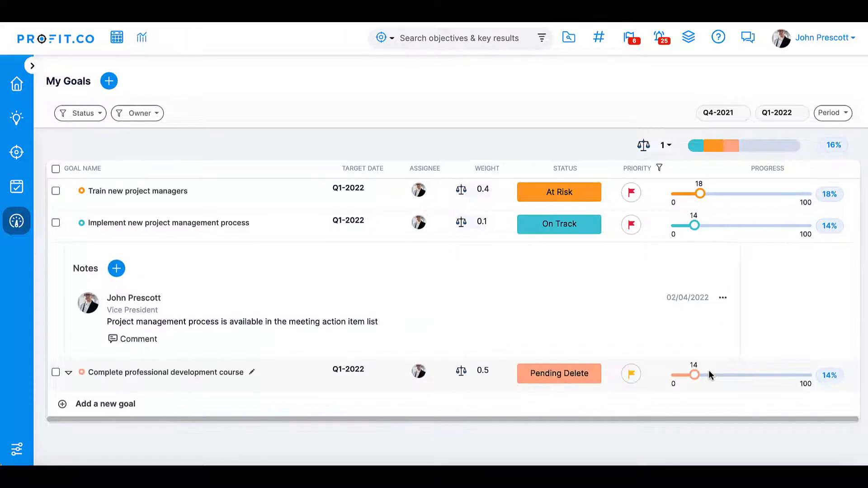
Post the comment "Please find the link here: docs.google.com/" on the project management process note and collapse the goal's notes
left_click(138, 340)
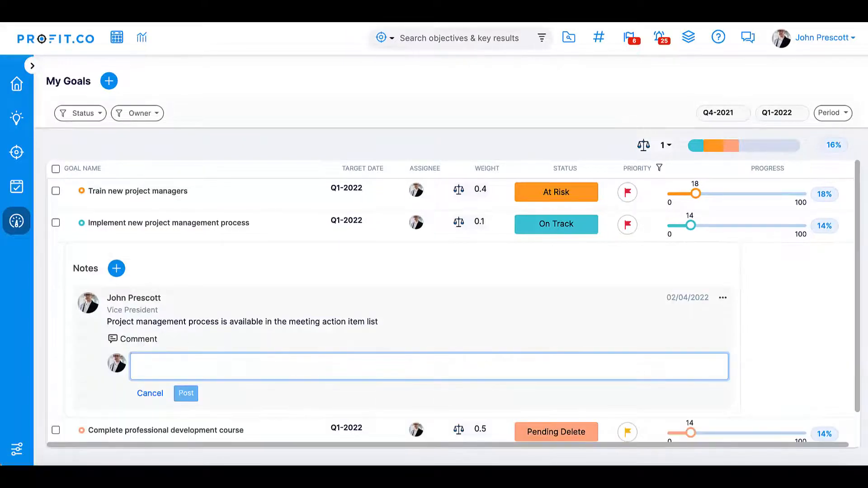
type("Please find the link her")
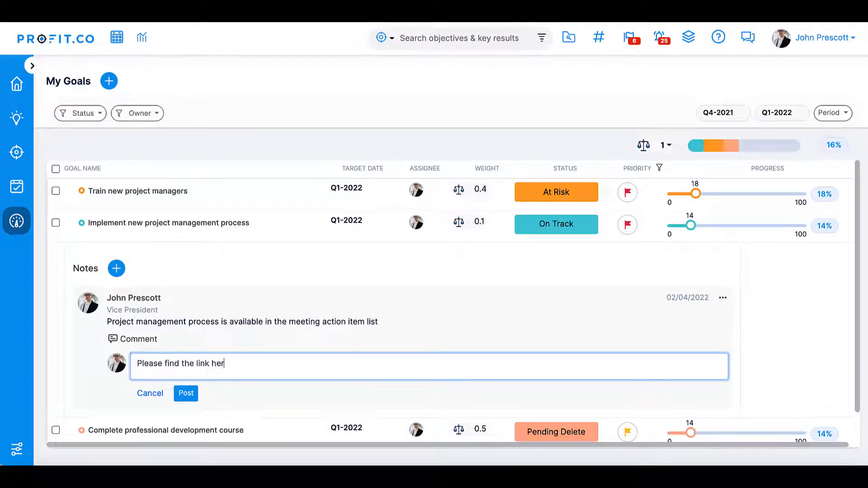
type("e: docs.google.com/")
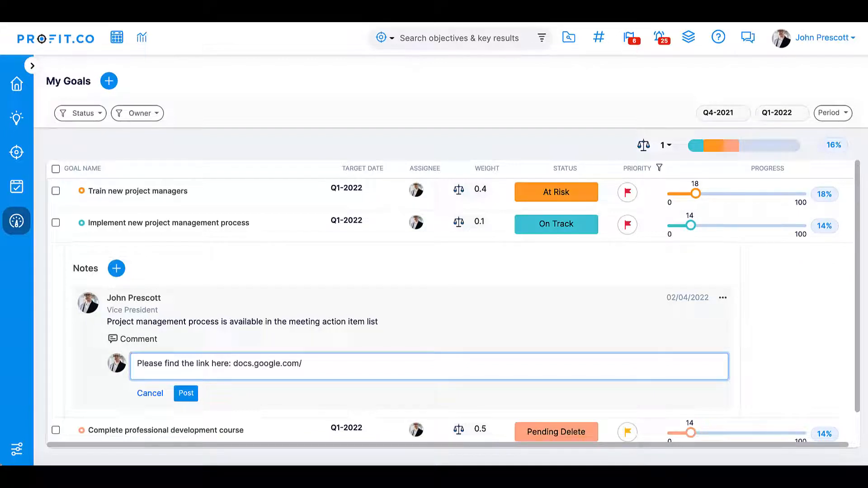
left_click(186, 393)
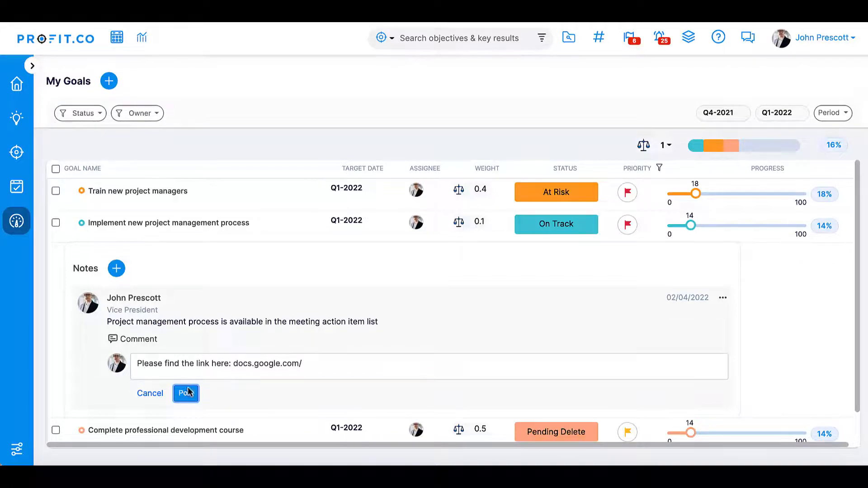
left_click(729, 399)
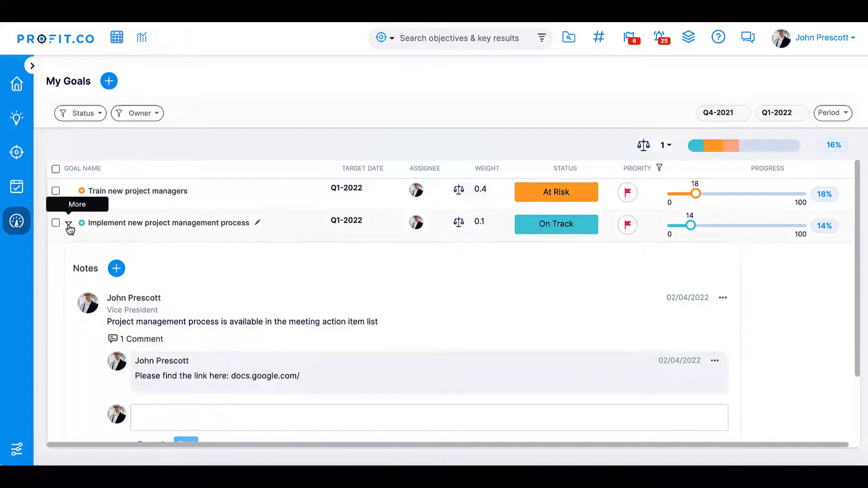
left_click(68, 224)
left_click(76, 263)
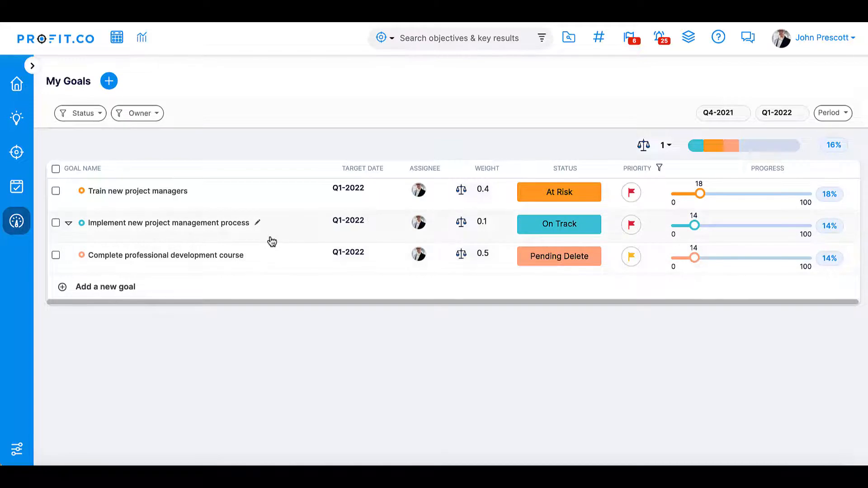
Review the audit trail of the "Implement new project management process" goal and close it
left_click(68, 223)
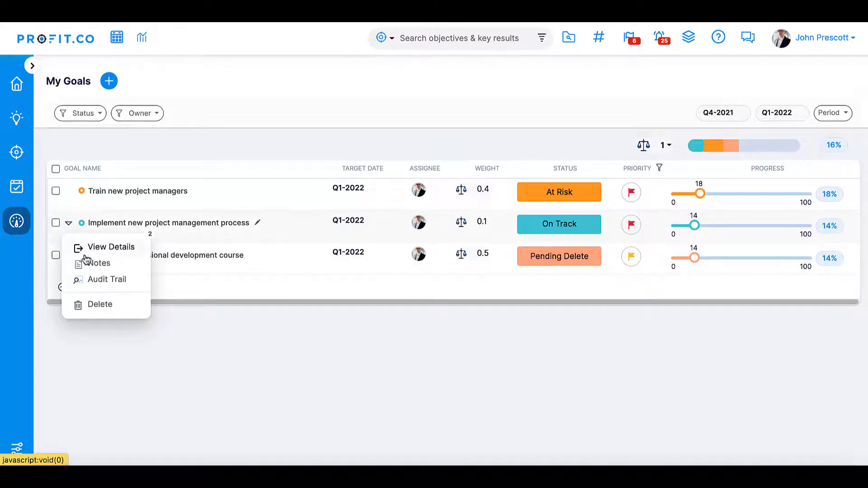
left_click(99, 284)
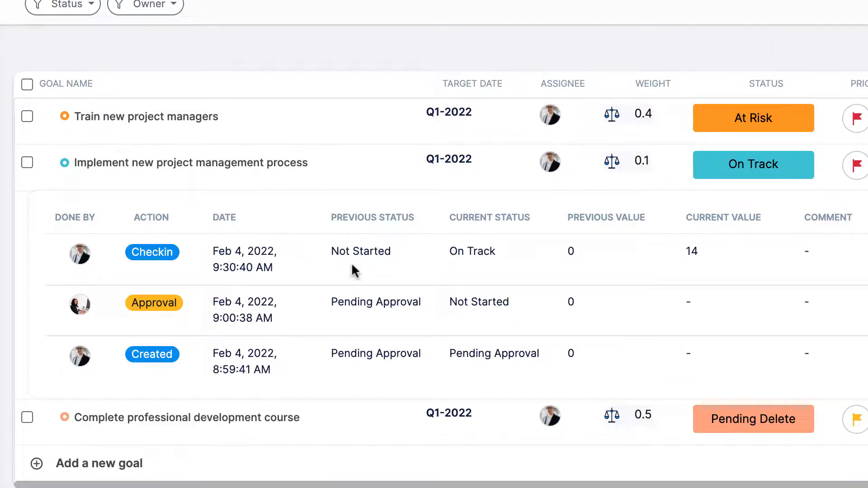
left_click(47, 166)
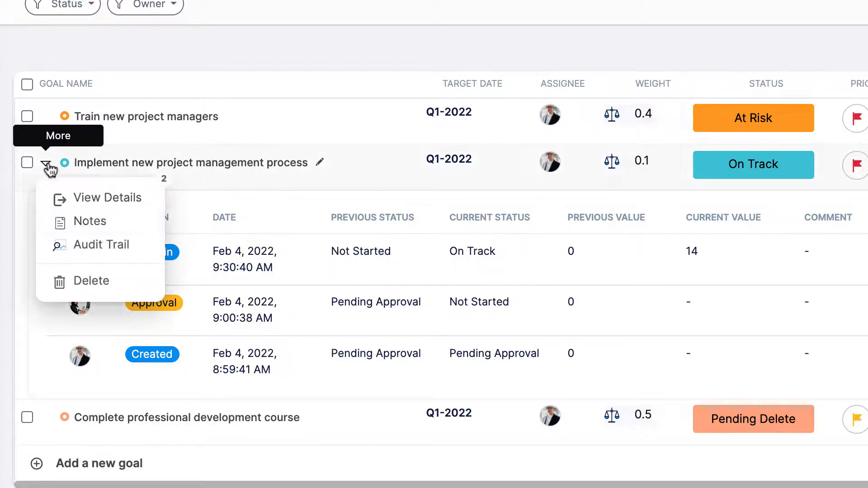
left_click(61, 250)
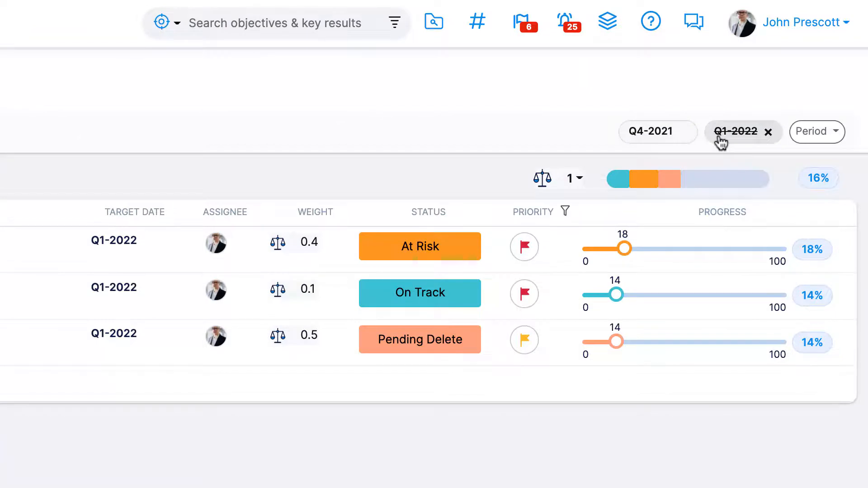
Include all quarters of 2021 in the goals' period filter, and deselect and reselect Q1-2022
left_click(814, 138)
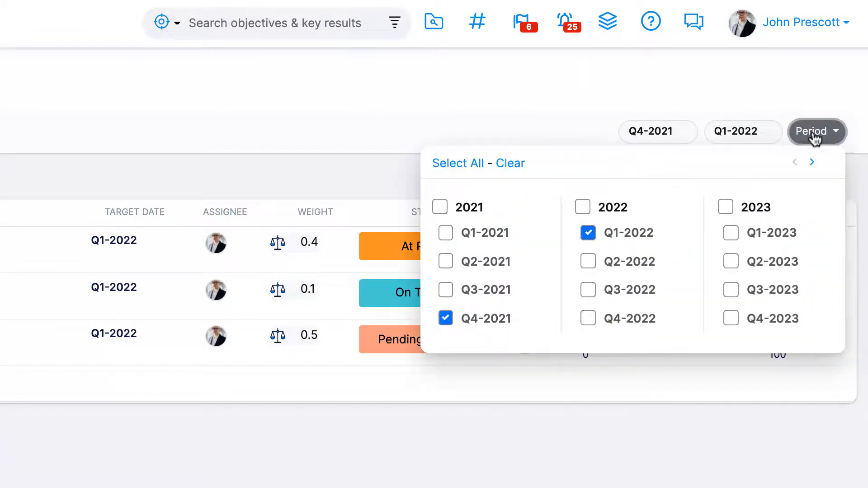
left_click(441, 208)
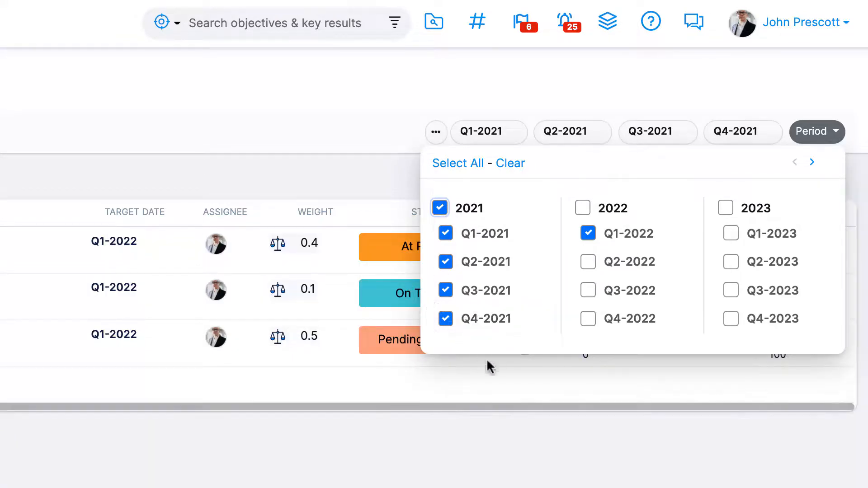
left_click(588, 234)
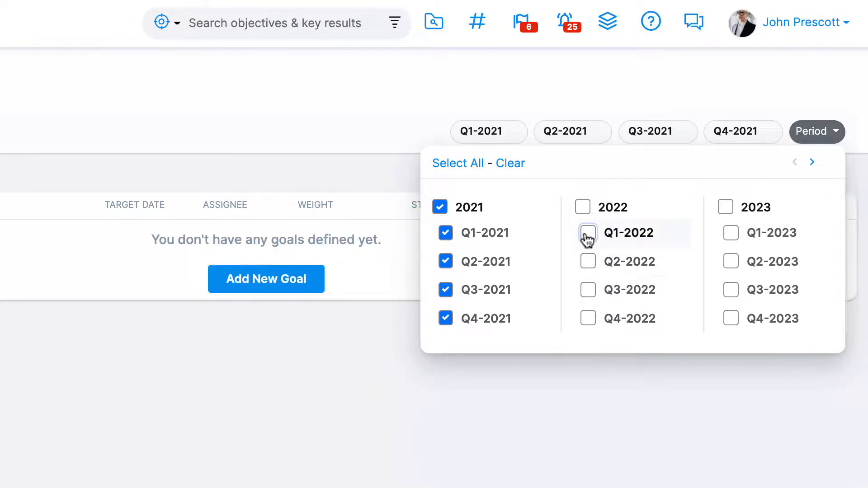
left_click(588, 234)
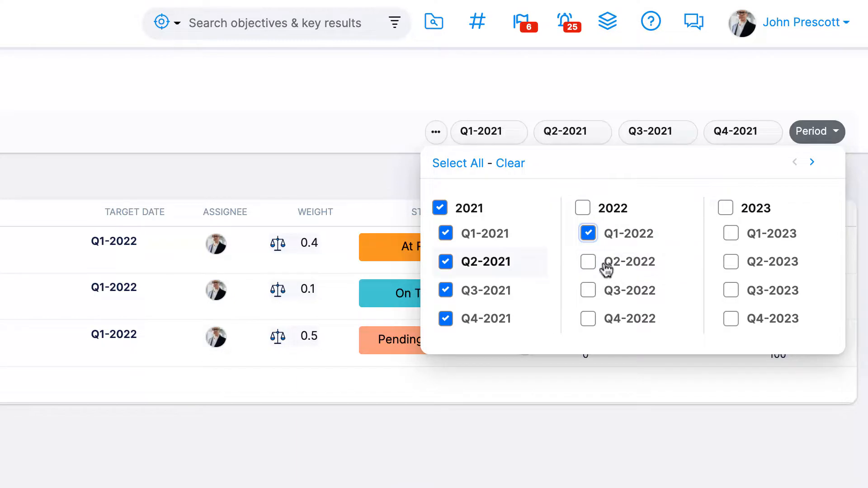
Clear the period selection back to the default quarter and close the period list
left_click(512, 166)
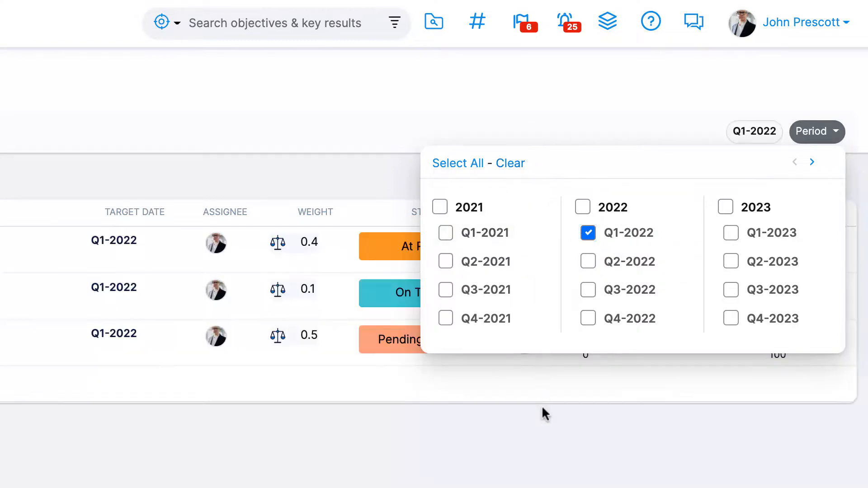
left_click(537, 445)
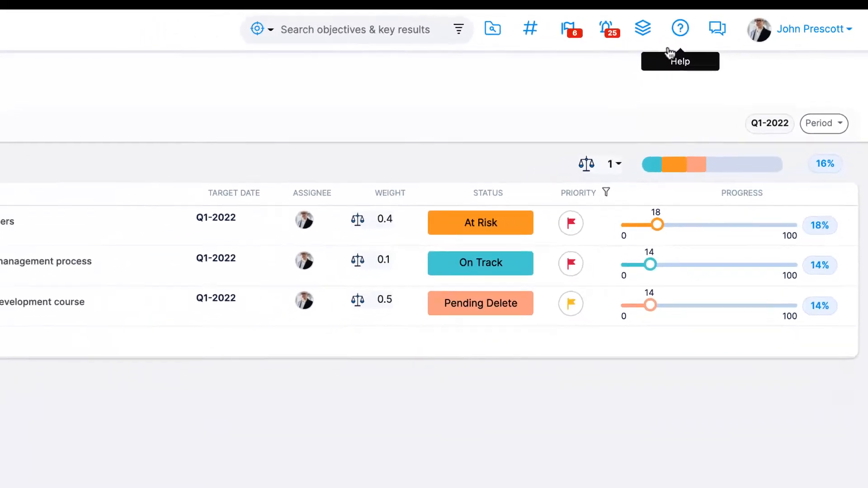
Open the support chat, place the cursor in its message field, and collapse the chat without sending anything
left_click(718, 29)
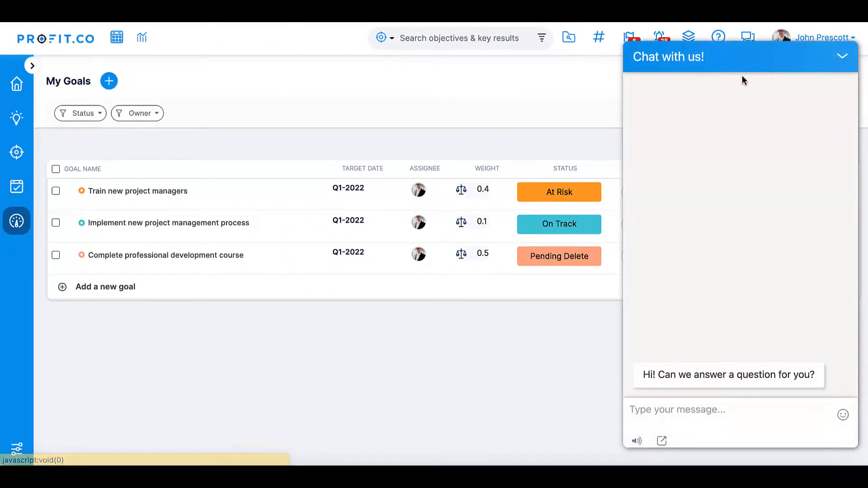
left_click(700, 411)
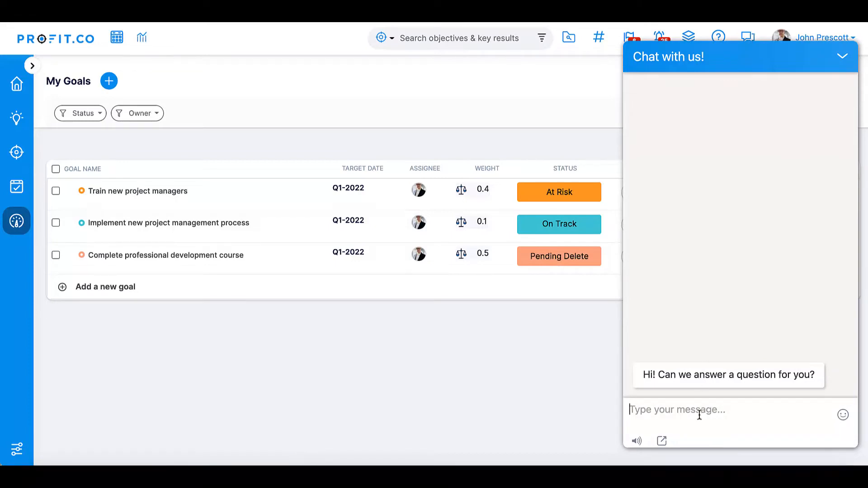
left_click(842, 56)
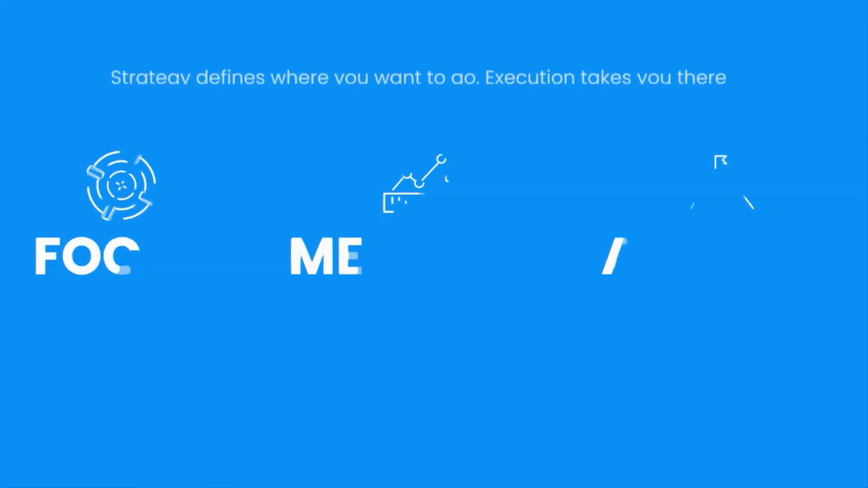